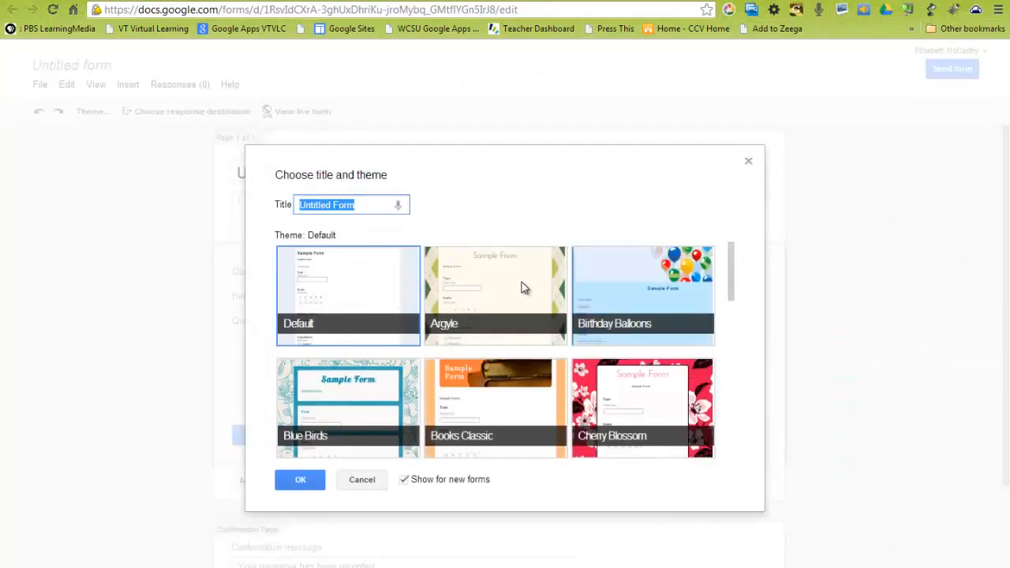
# Step: Apply the Birthday Balloons theme to the new form
pyautogui.click(523, 288)
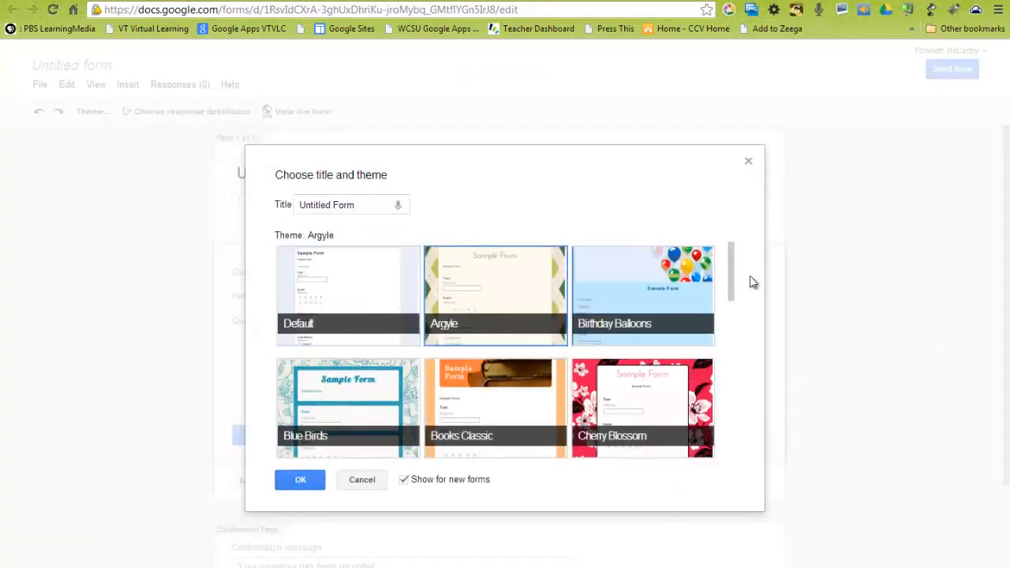
pyautogui.click(584, 298)
pyautogui.click(300, 480)
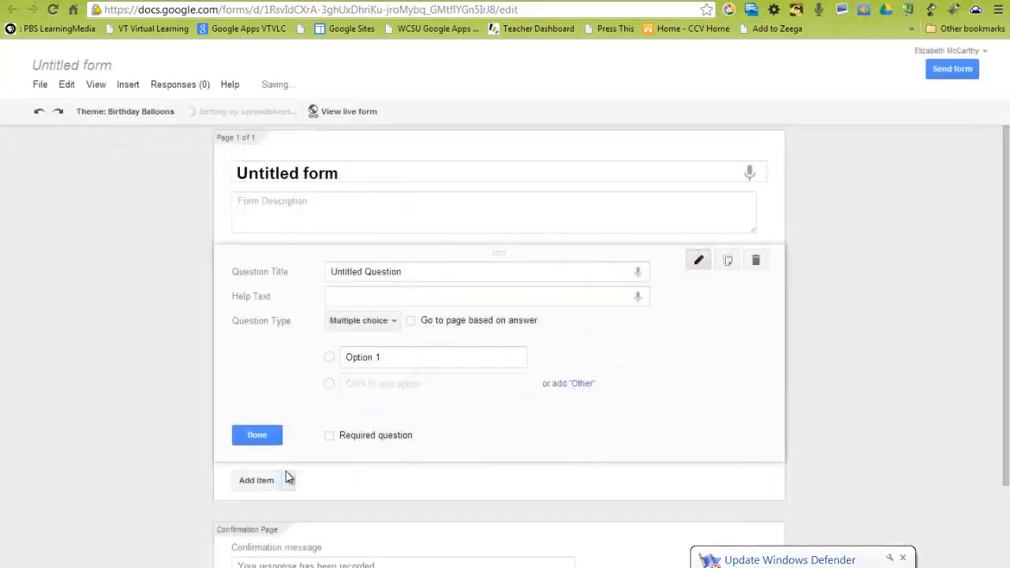
# Step: Title the form "Peeps" and enter the description "please complete the following survey"
pyautogui.click(364, 201)
pyautogui.click(361, 174)
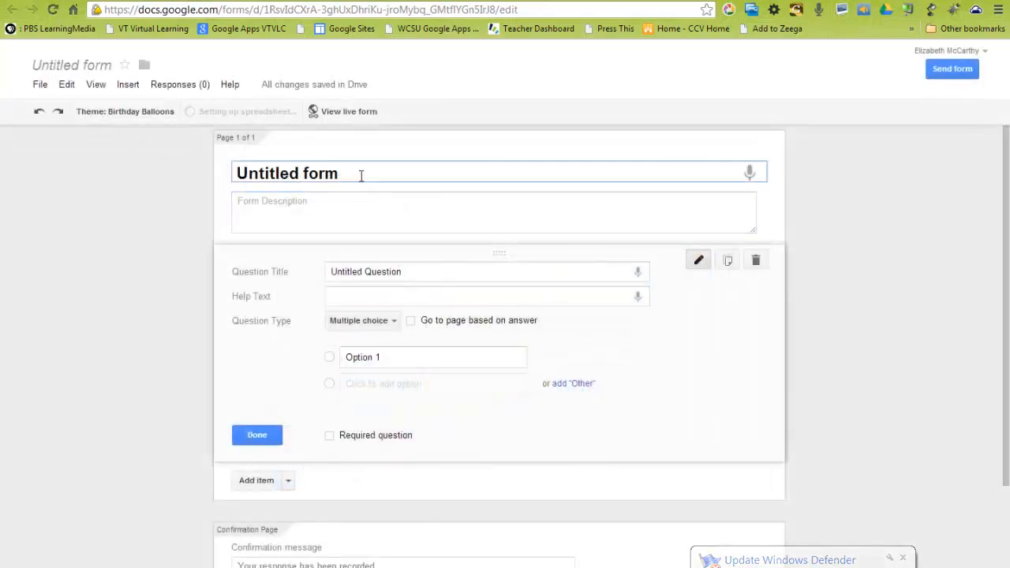
pyautogui.tripleClick(255, 173)
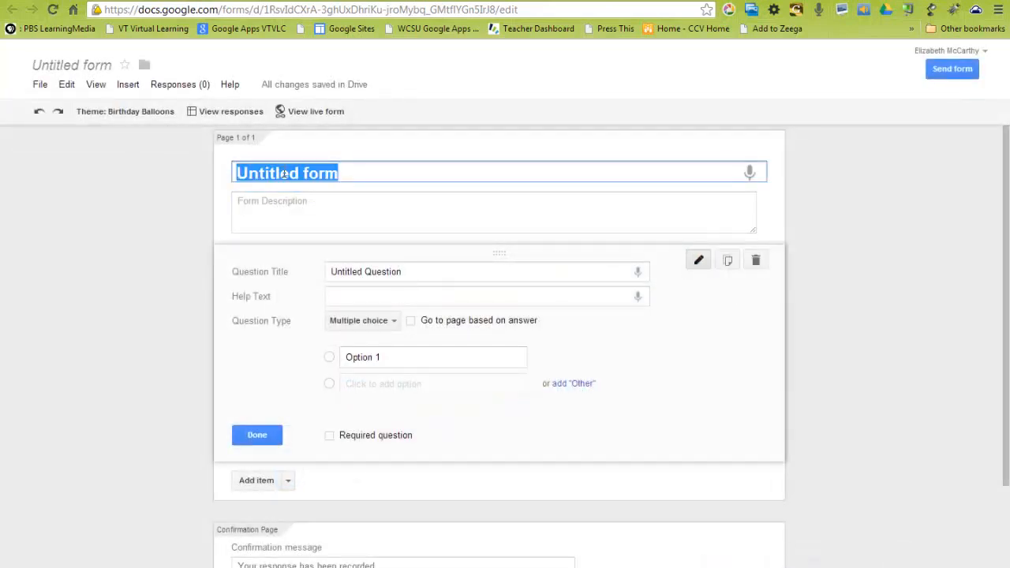
pyautogui.write('Peep')
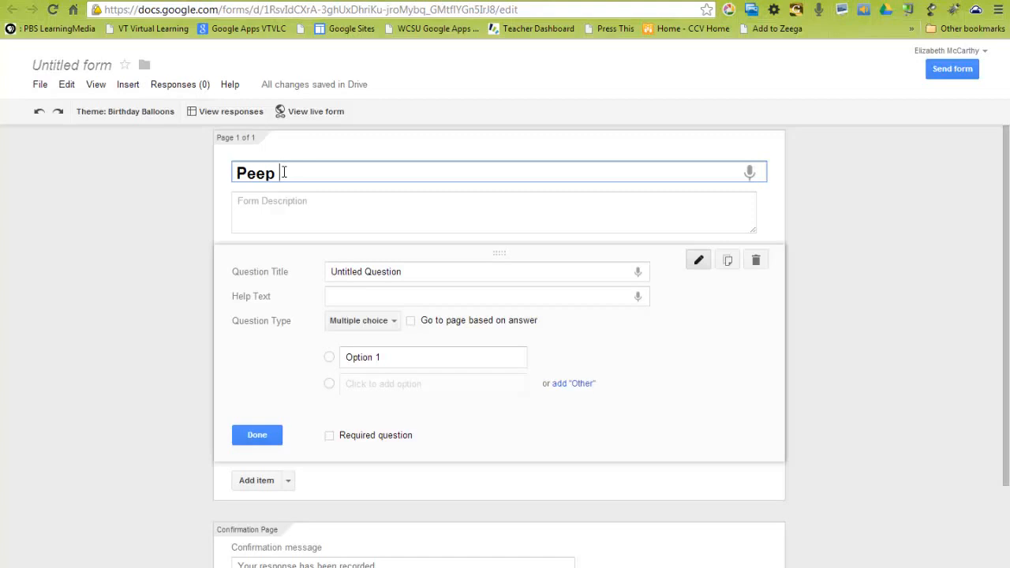
pyautogui.write('s')
pyautogui.click(291, 203)
pyautogui.write('please')
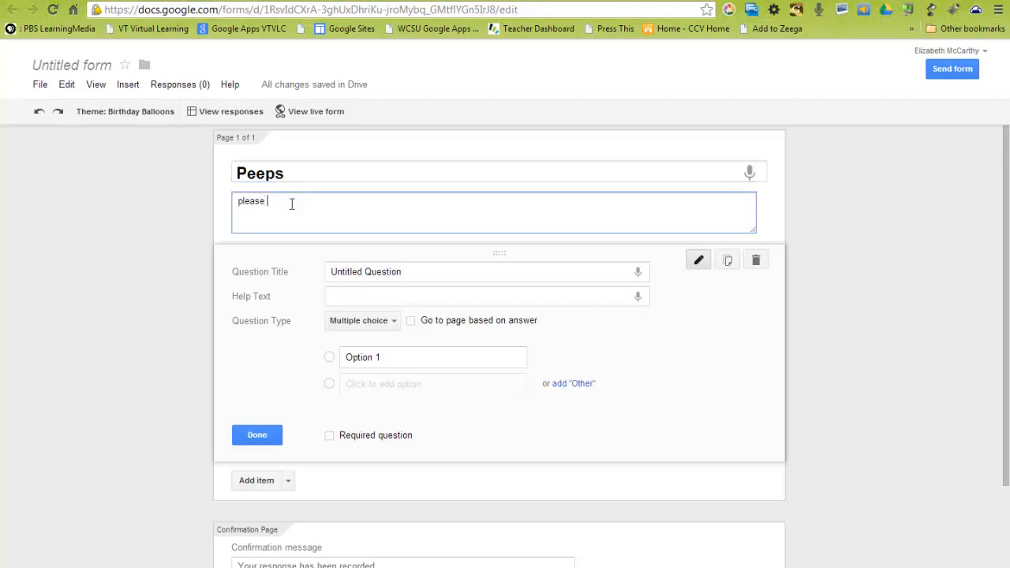
pyautogui.write(' complete the following survey')
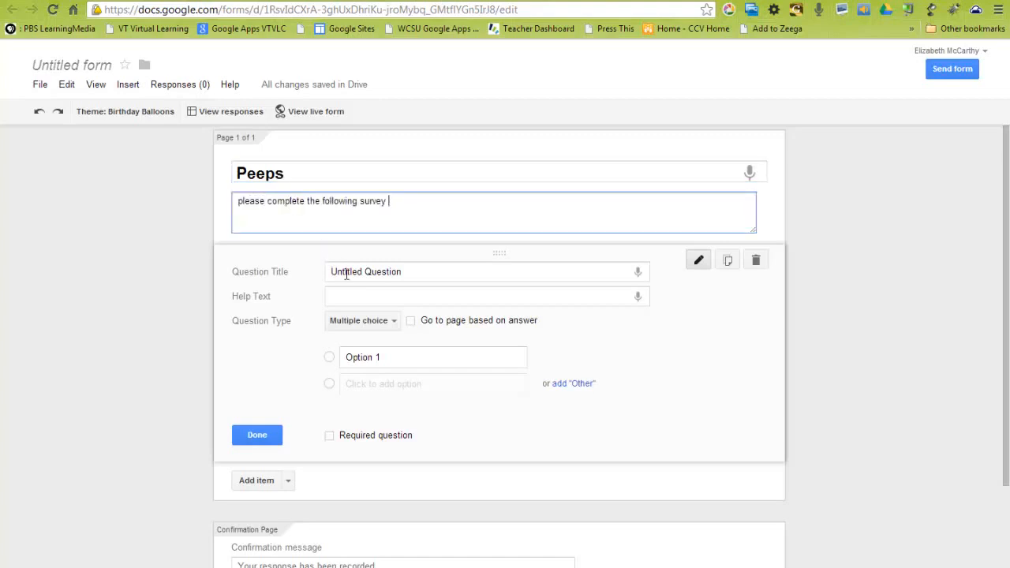
# Step: Title the first question "Favorite Peeps" with help text "select your favorite peep color", using the Multiple choice question type
pyautogui.moveTo(421, 273); pyautogui.dragTo(306, 268)
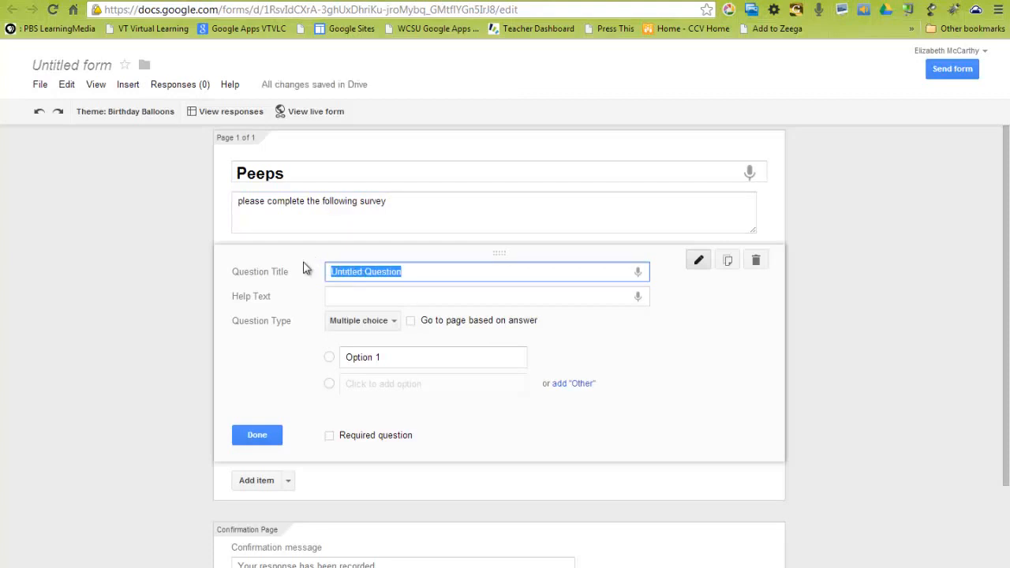
pyautogui.write('P')
pyautogui.press('BackSpace')
pyautogui.write('F')
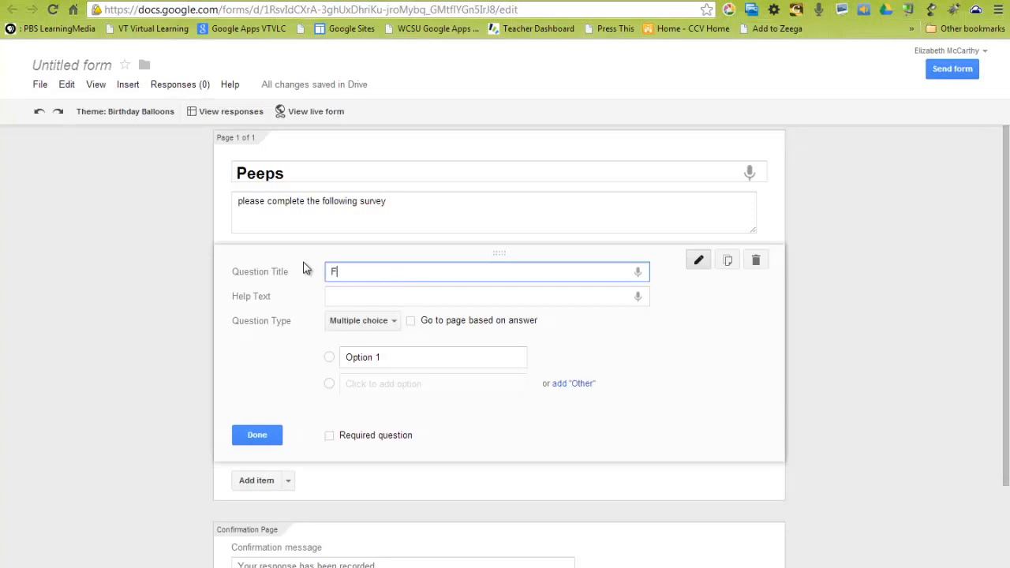
pyautogui.write('avorite Peeps')
pyautogui.click(351, 296)
pyautogui.write('select your favorite peep color')
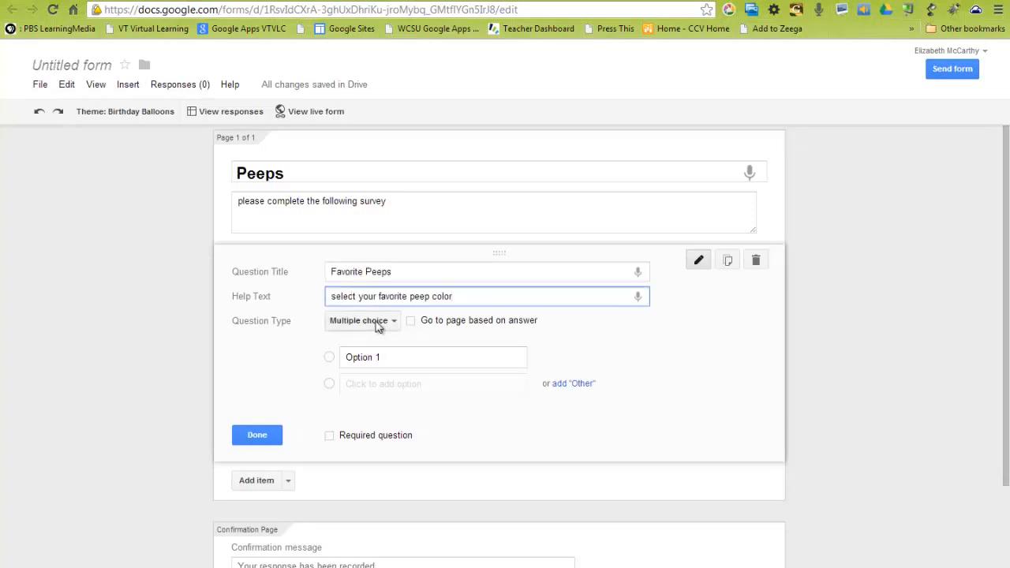
pyautogui.click(349, 323)
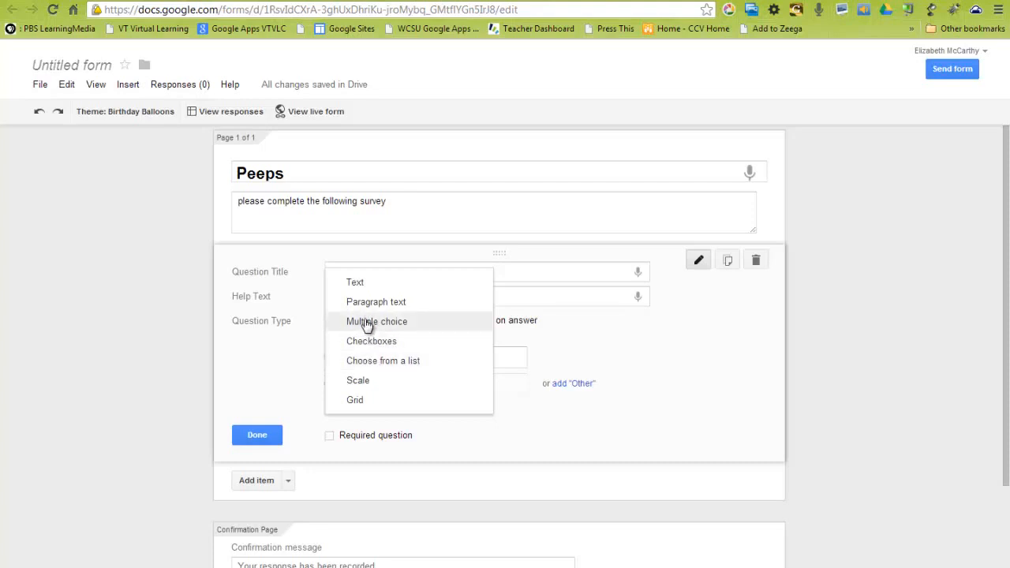
pyautogui.click(367, 322)
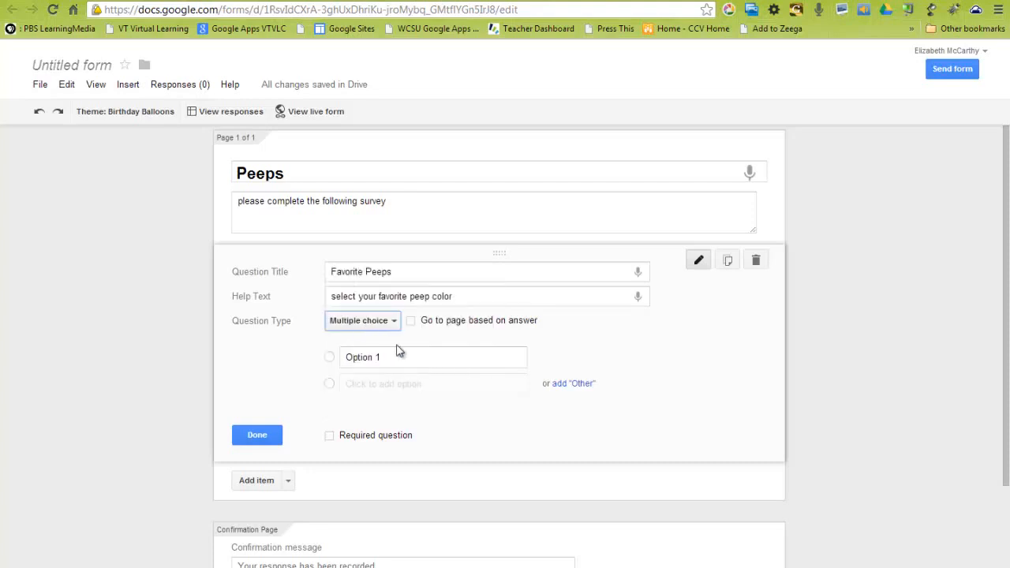
# Step: Give the Favorite Peeps question the options "yellow" and "blue", make it required and finish editing it
pyautogui.click(395, 358)
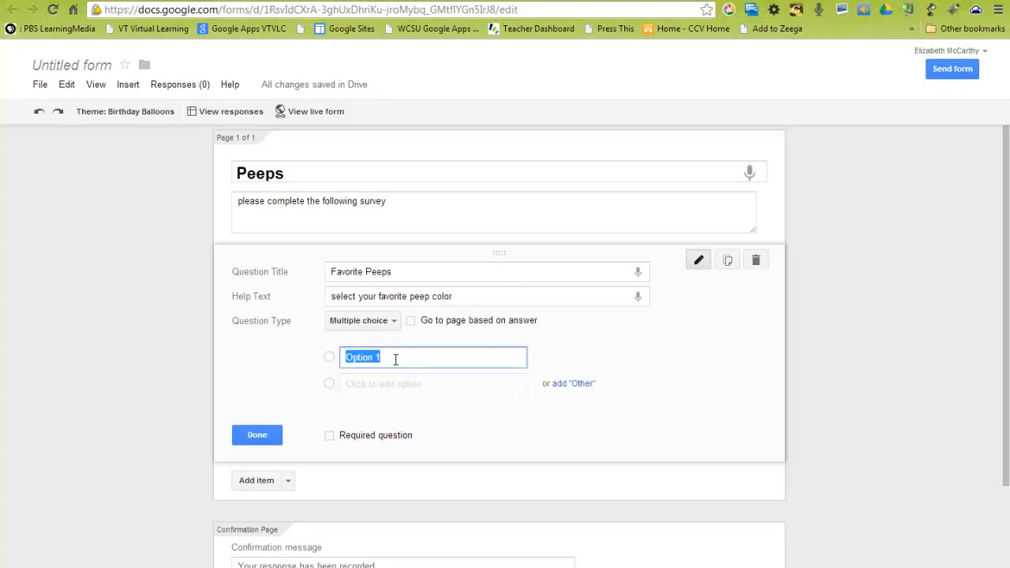
pyautogui.write('yellow')
pyautogui.click(396, 384)
pyautogui.write('blue')
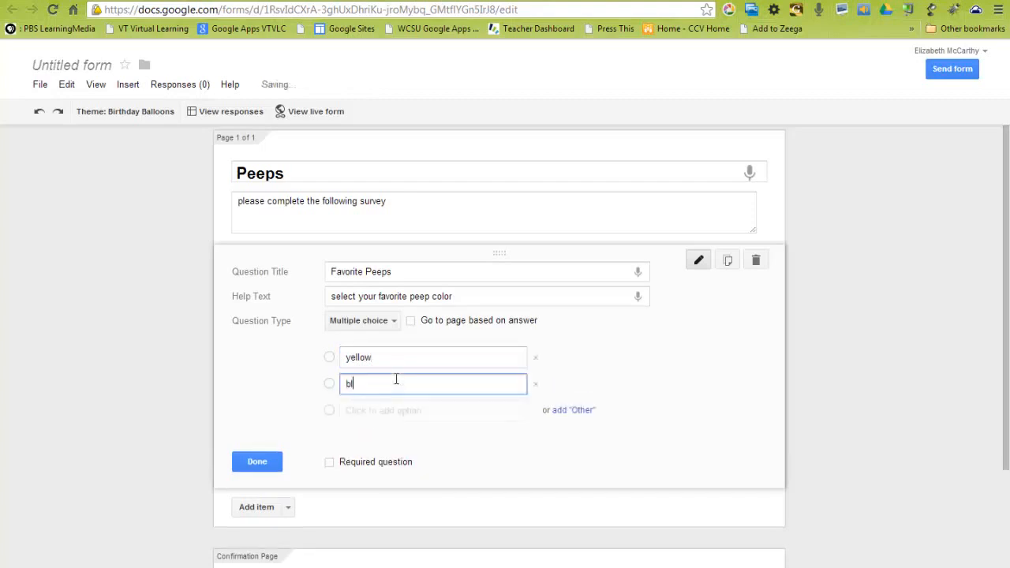
pyautogui.click(360, 468)
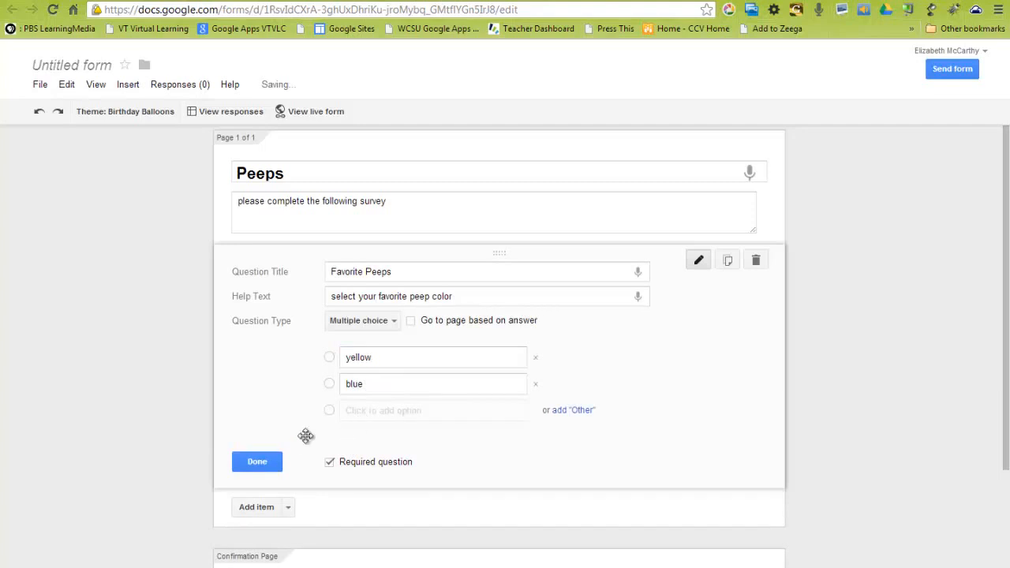
pyautogui.click(257, 462)
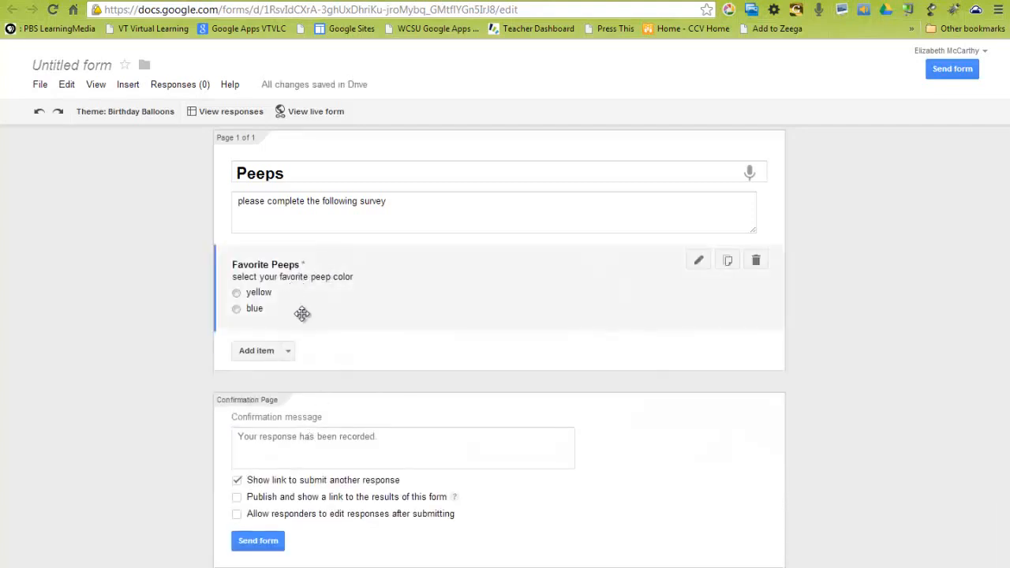
# Step: Add a second question titled "Peep Belief" with the help text "choose your reason for peep color choice"
pyautogui.click(257, 354)
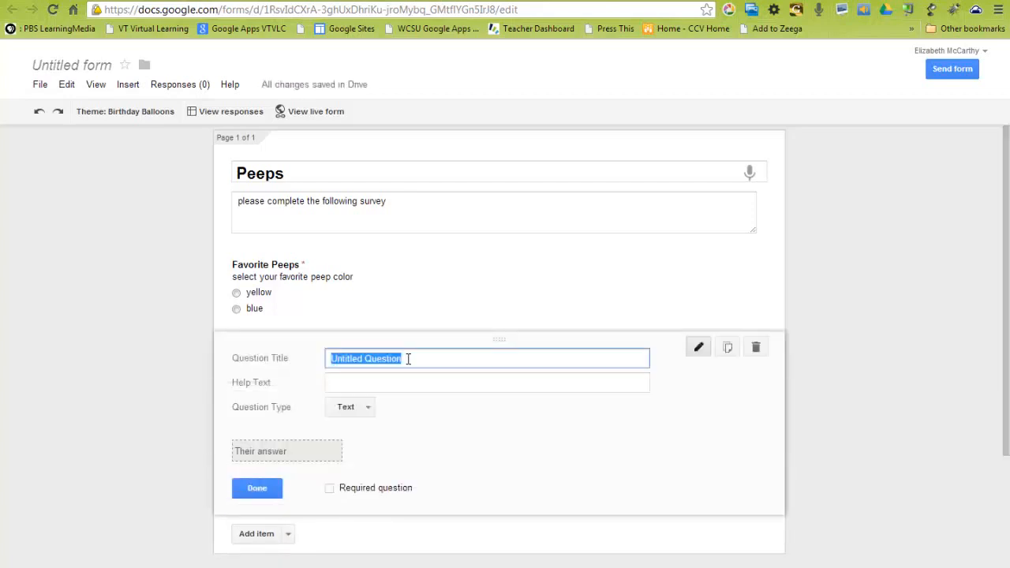
pyautogui.write('Peep')
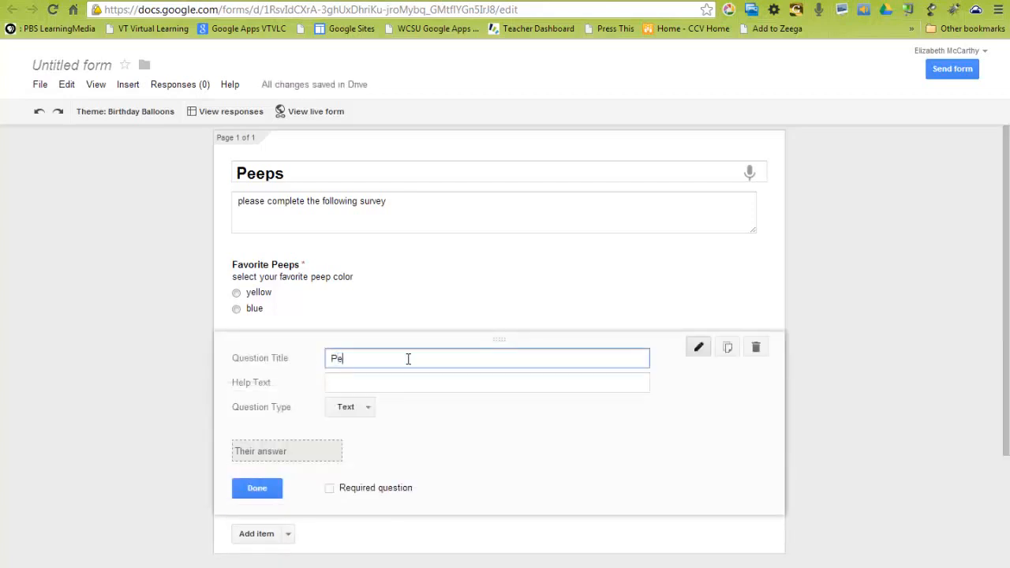
pyautogui.write('Belief')
pyautogui.press('Tab')
pyautogui.write('choose your reason for peep color choice')
# Step: Make Peep Belief a required multiple-choice question with options "Blue Peeps are an abomination to the Peep Tradition", "Blue Peeps taste gross" and "They make Blue Peeps?"
pyautogui.click(350, 407)
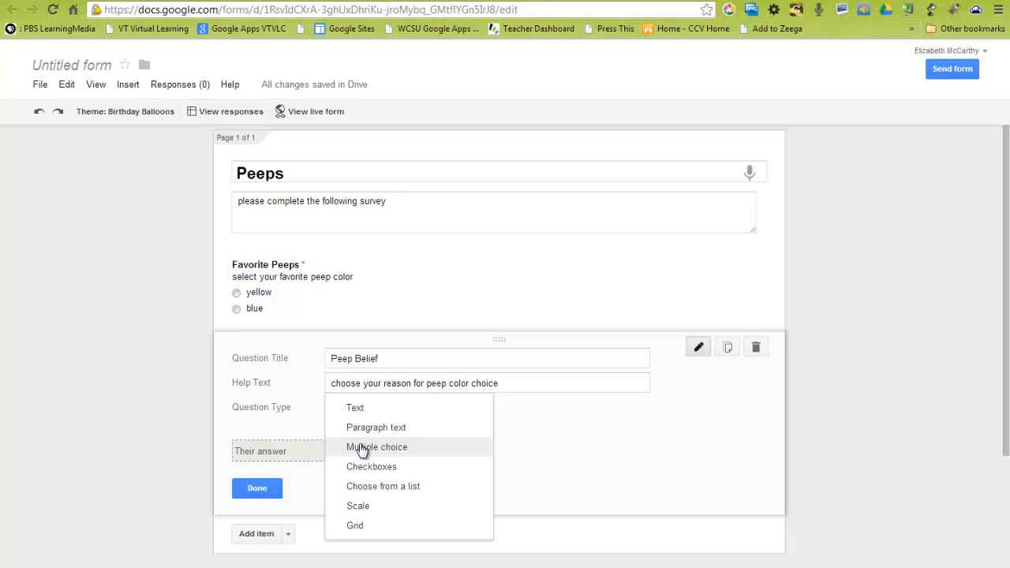
pyautogui.click(361, 448)
pyautogui.click(390, 444)
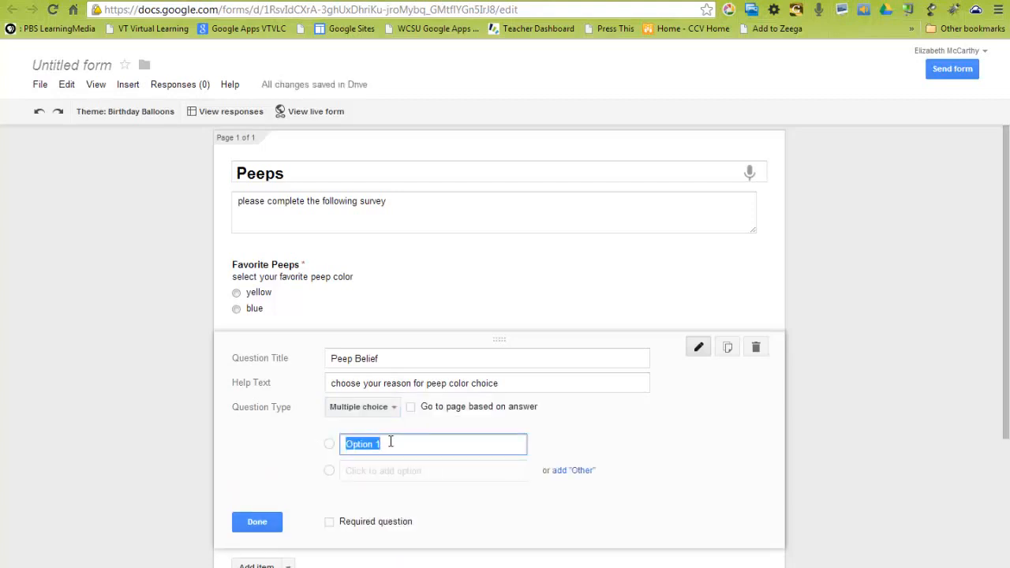
pyautogui.write('B')
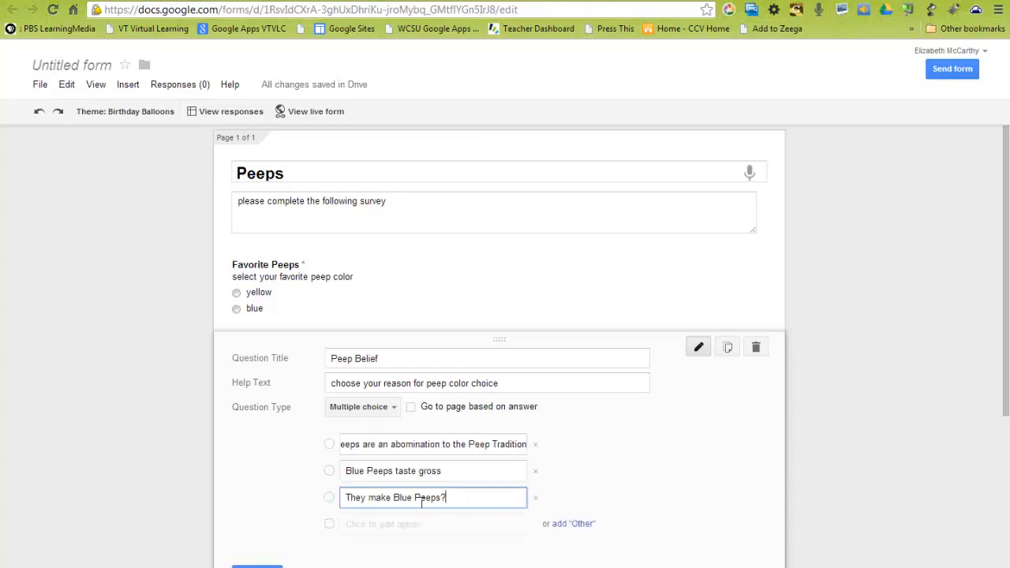
pyautogui.click(257, 566)
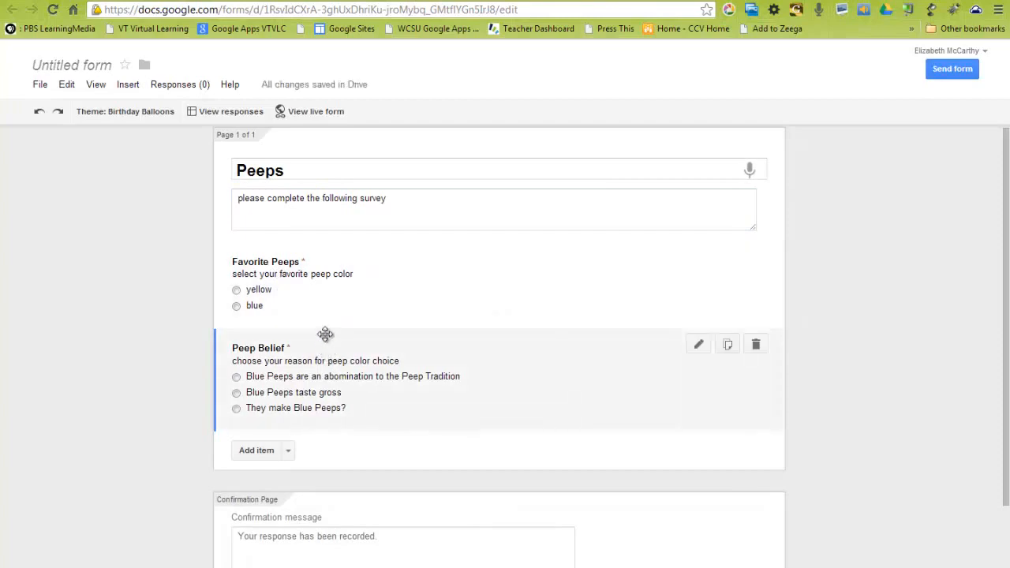
pyautogui.click(390, 208)
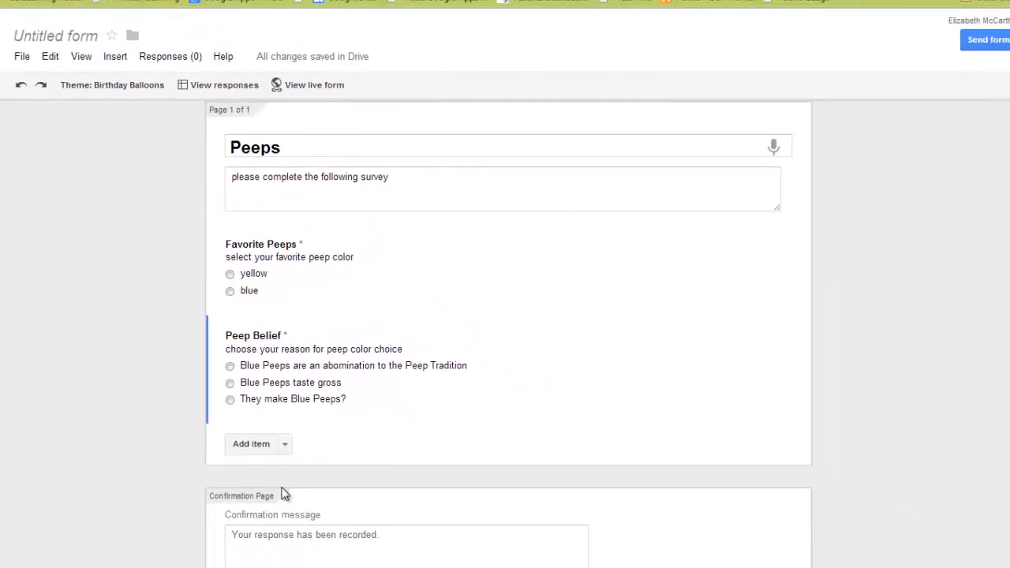
pyautogui.click(254, 448)
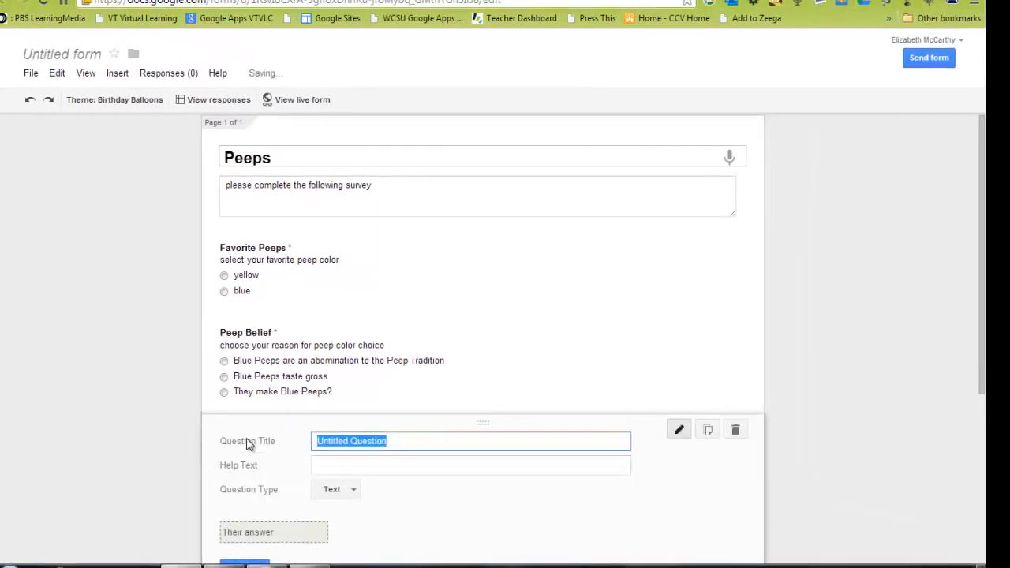
pyautogui.click(250, 445)
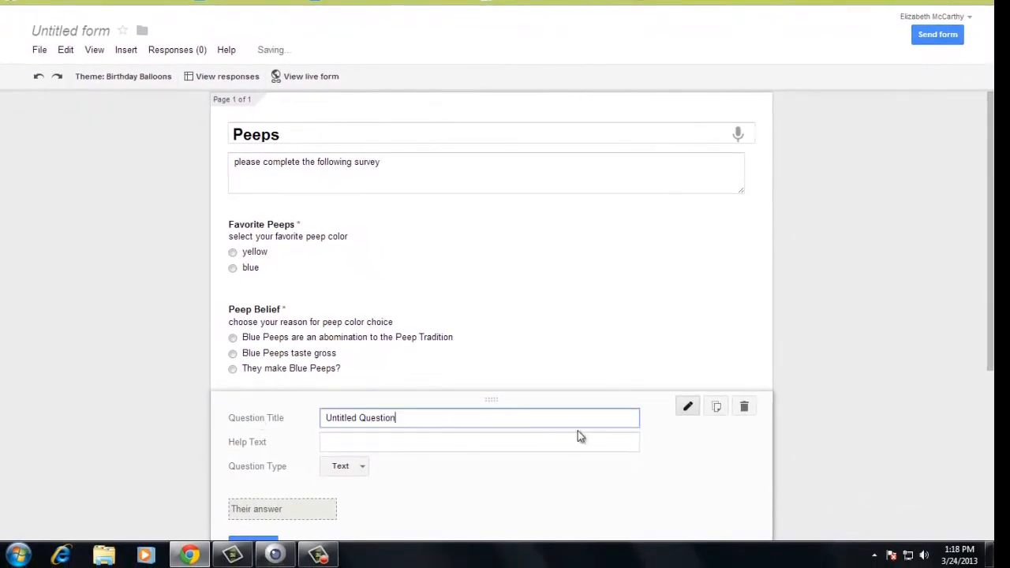
pyautogui.scroll(-1, 553, 466)
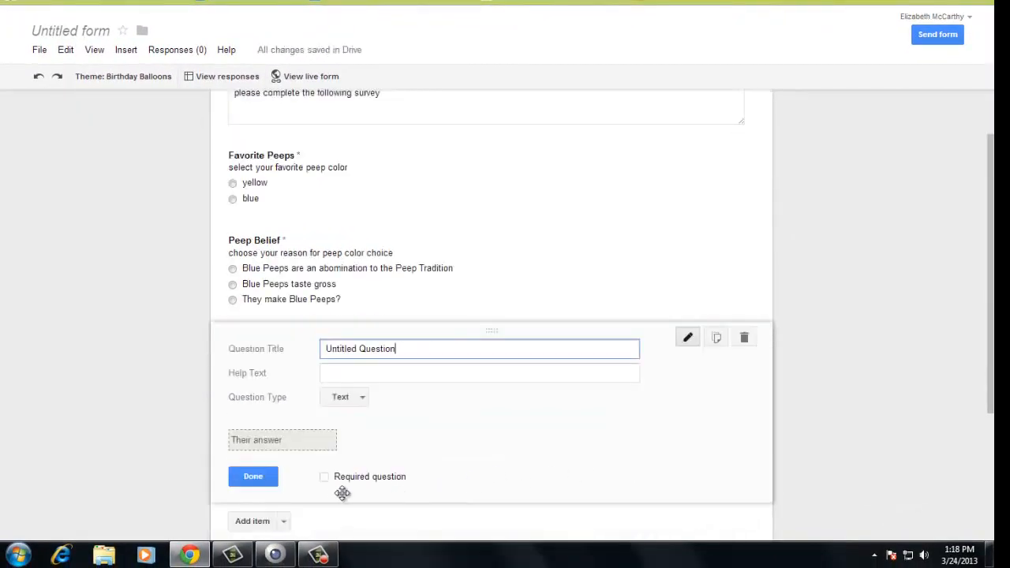
pyautogui.click(190, 472)
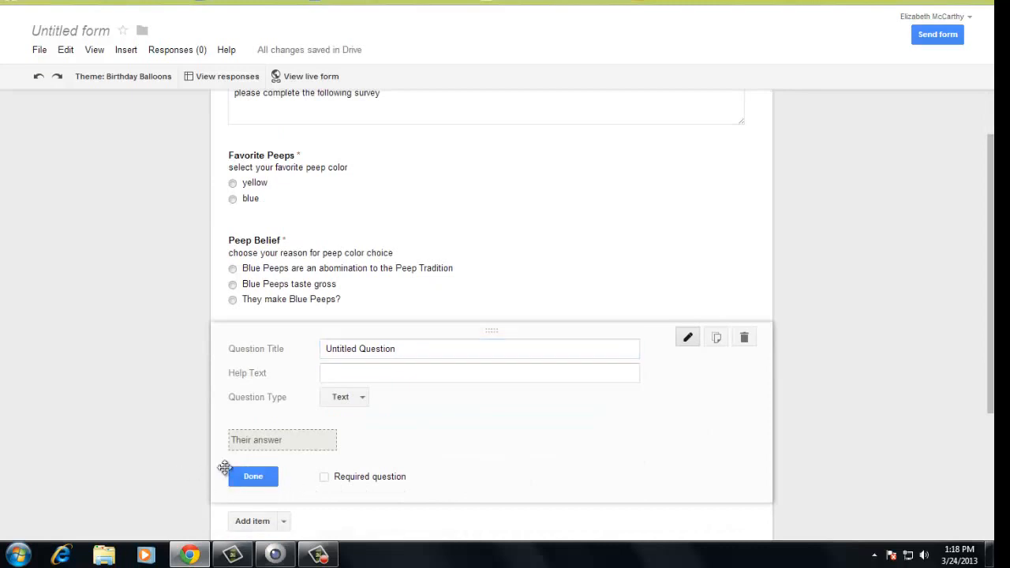
pyautogui.click(744, 339)
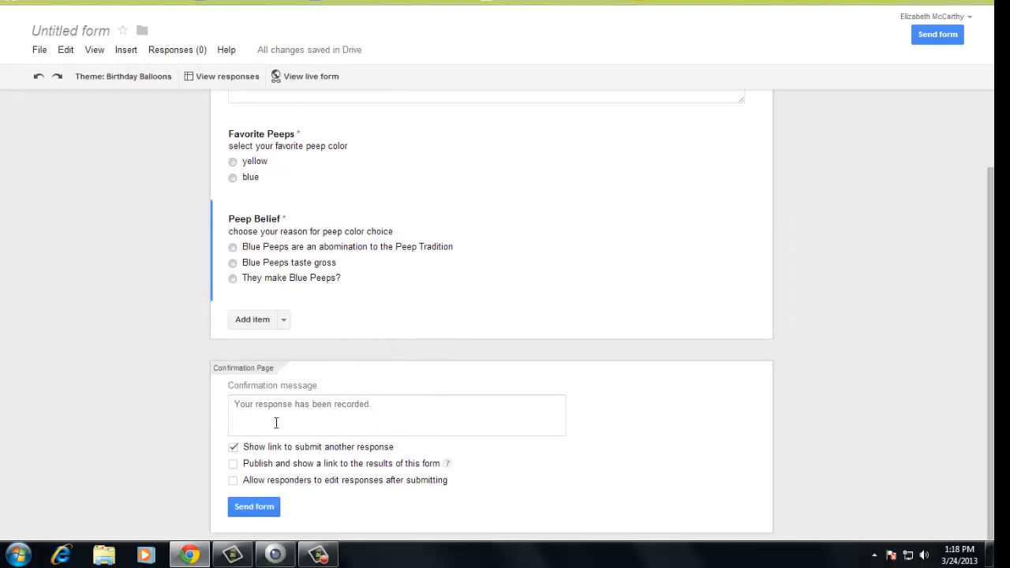
# Step: Set the confirmation message to "Thank you for sharing your Peep Belief" and turn off the link to submit another response
pyautogui.moveTo(392, 408); pyautogui.dragTo(231, 403)
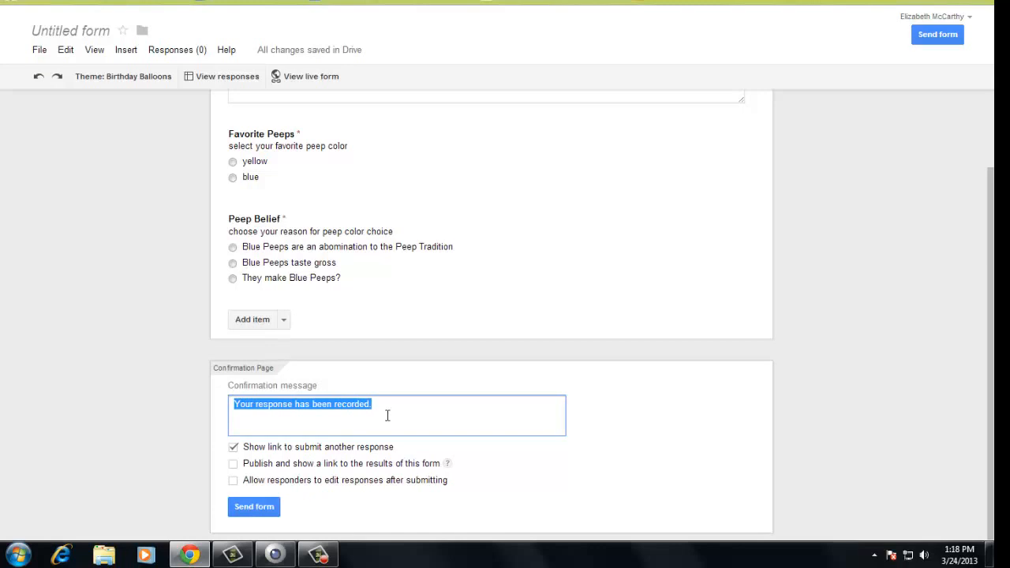
pyautogui.write('Thank you for sharing your Peep Belief')
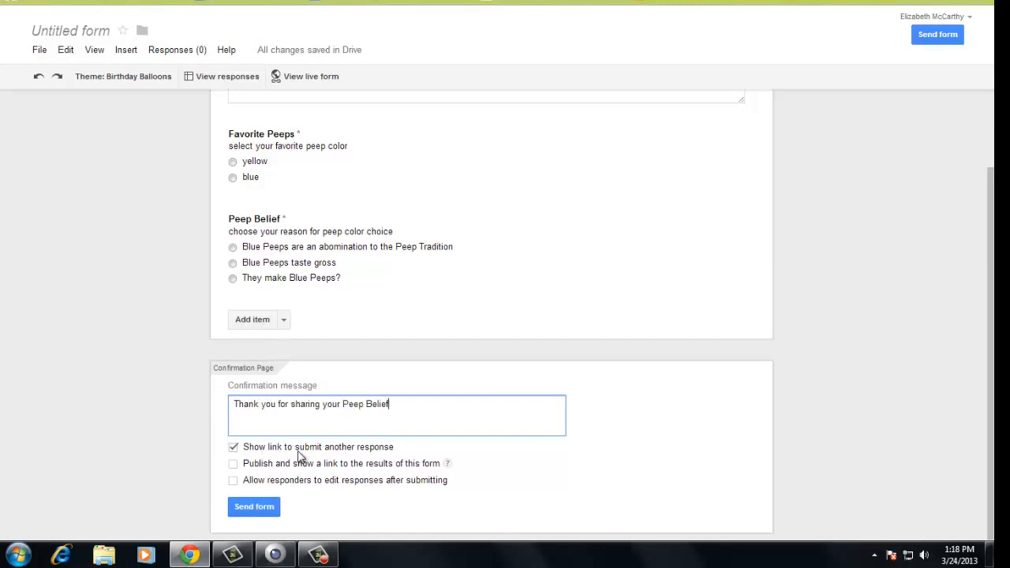
pyautogui.click(234, 449)
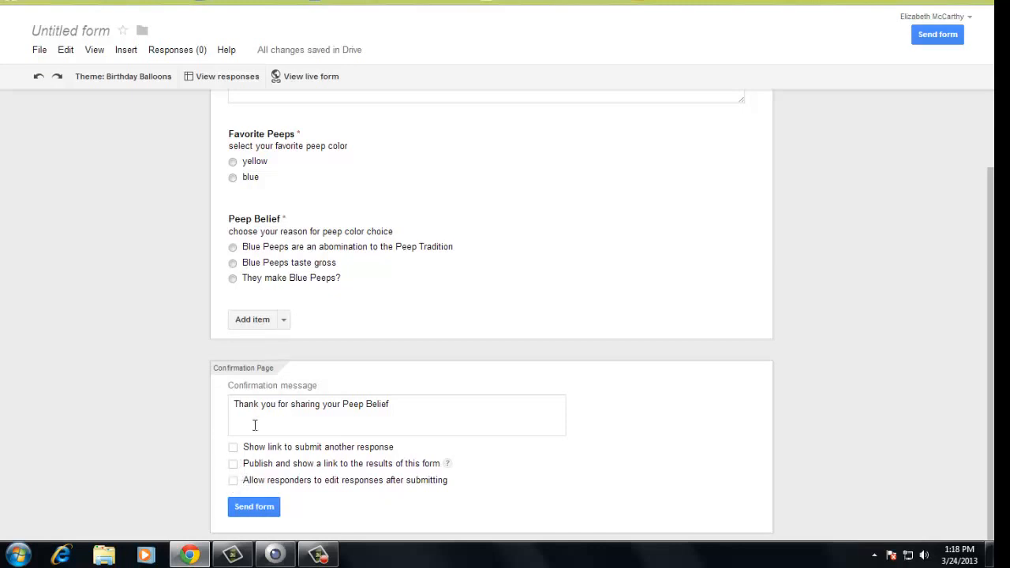
# Step: Start sharing the form on Google+ and address it to the Discussion category of the CCV Multimedia and Web Tools community
pyautogui.click(252, 508)
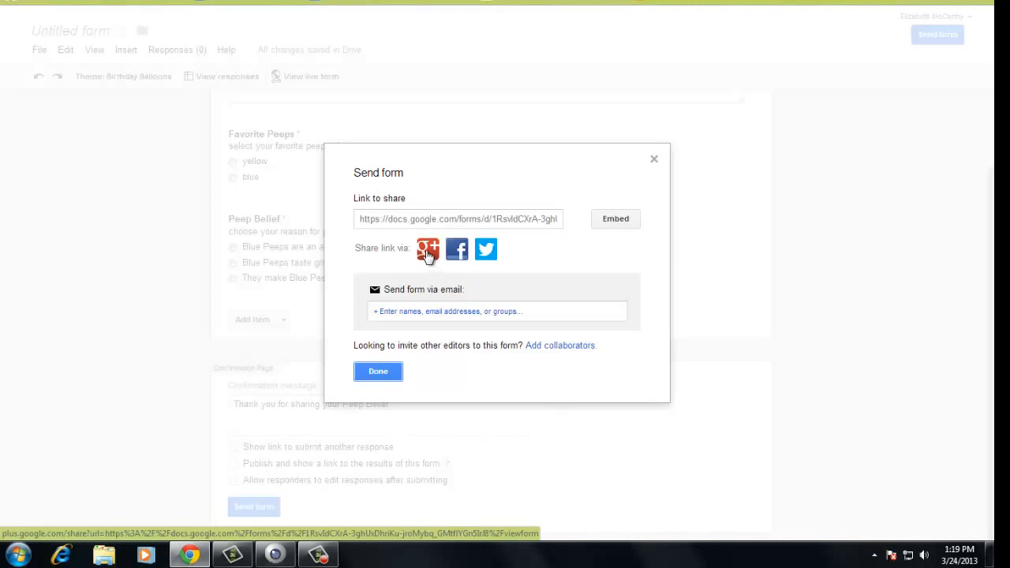
pyautogui.click(427, 251)
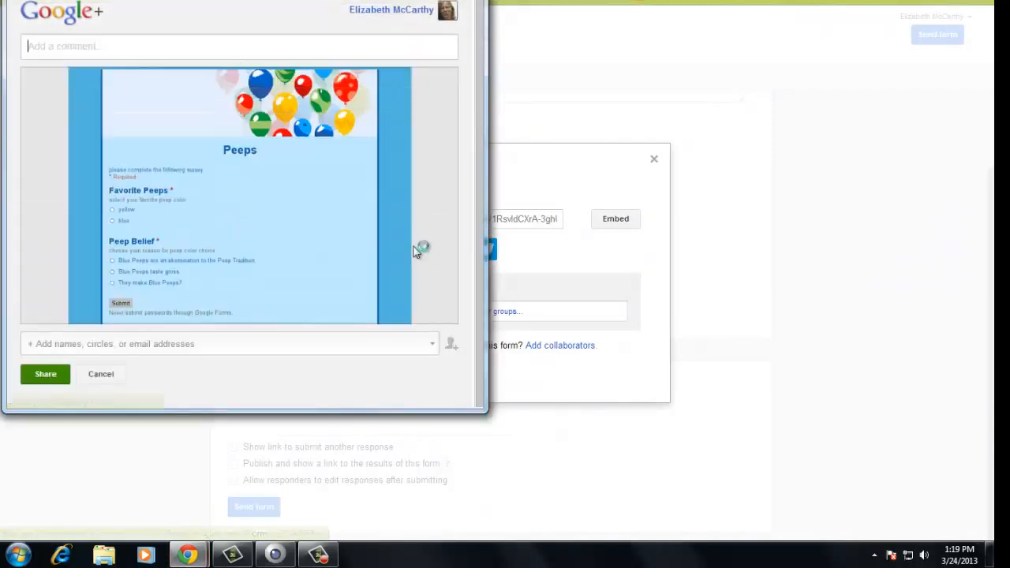
pyautogui.click(182, 345)
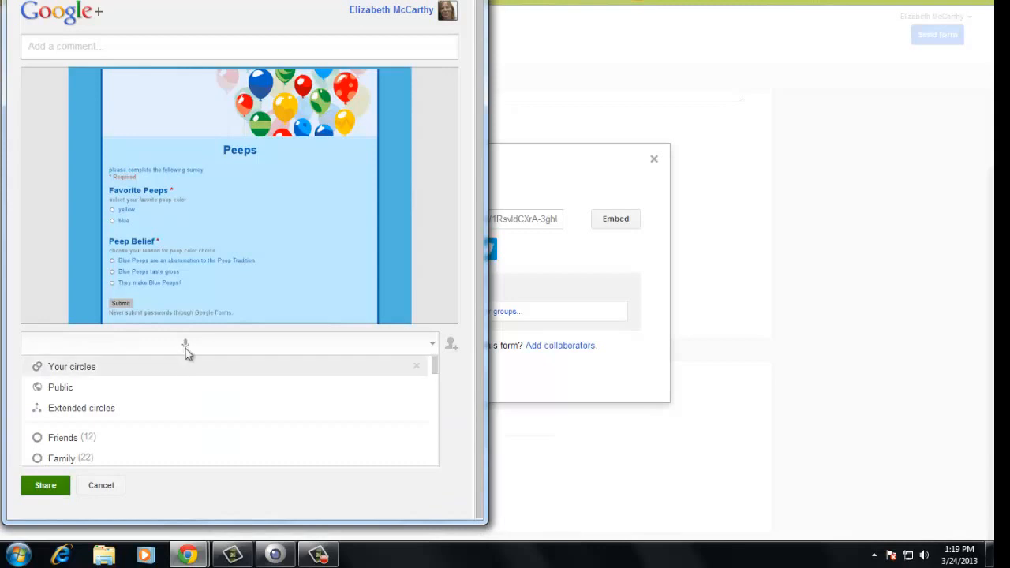
pyautogui.write('ccv')
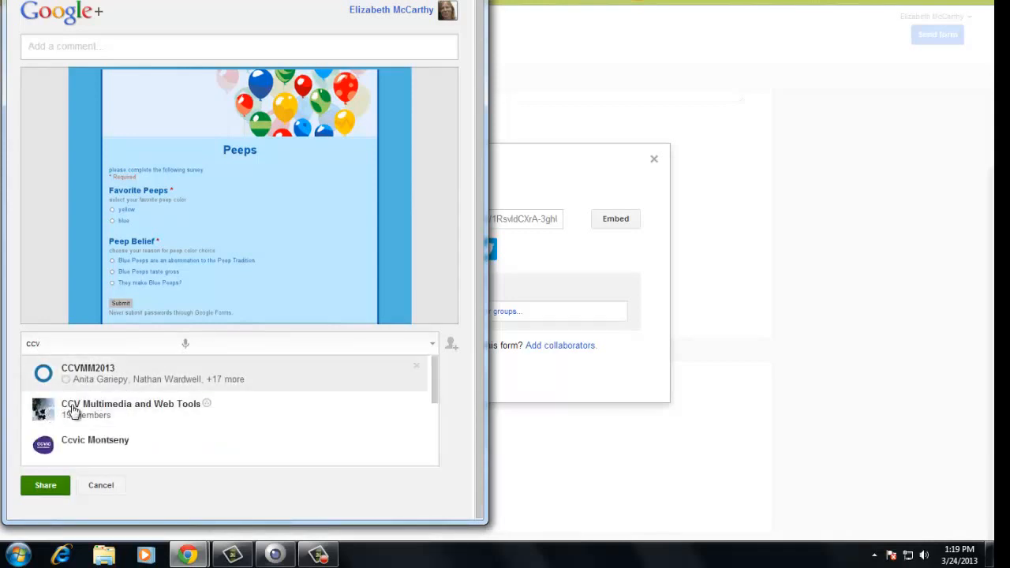
pyautogui.click(75, 415)
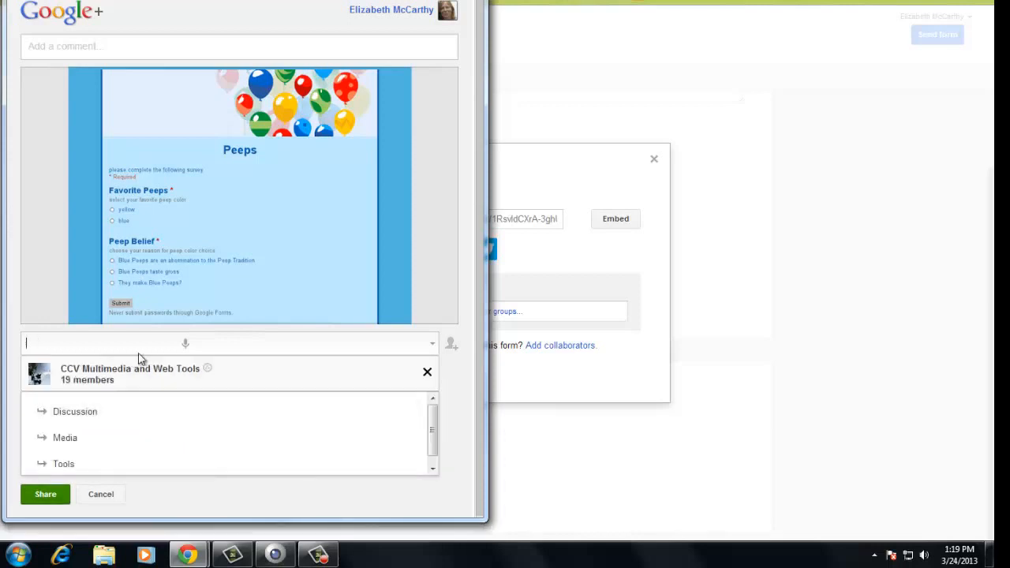
pyautogui.click(75, 416)
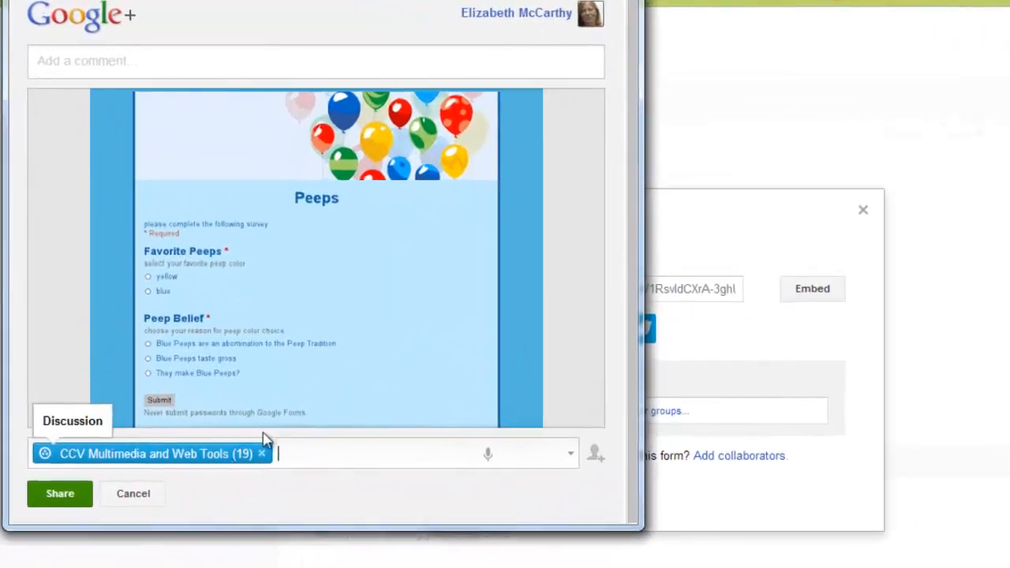
# Step: Add the comment "Please fill out this short form. I am collecting data for the next lesson." and share the post
pyautogui.click(252, 66)
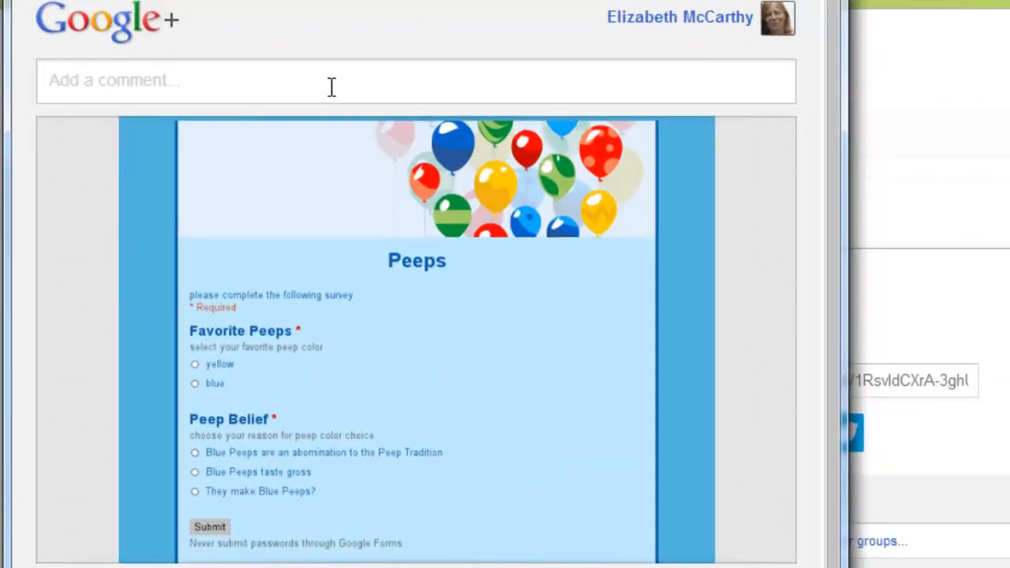
pyautogui.write('Please fill out this short form. I am collecting data for the next lesson.')
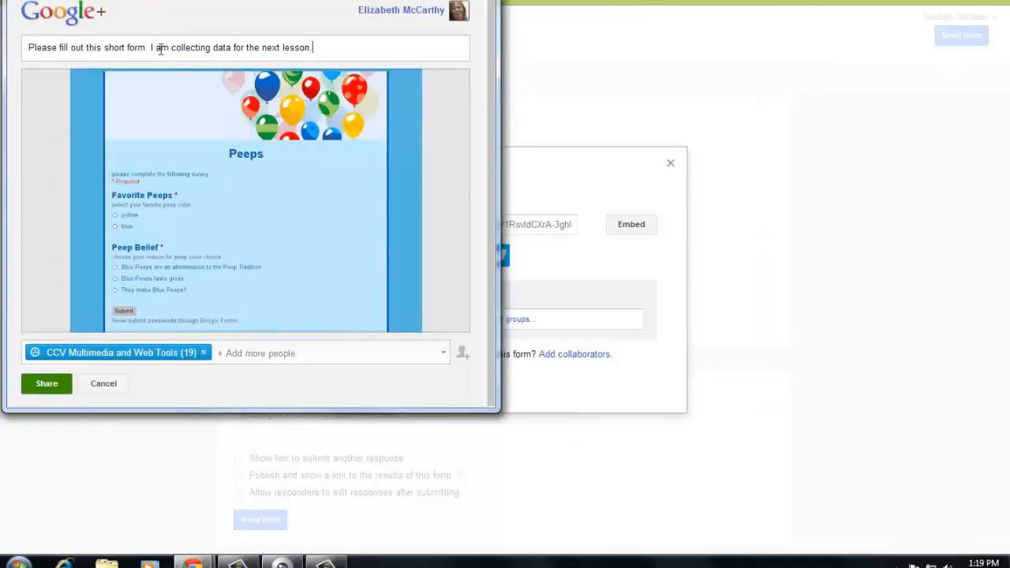
pyautogui.click(51, 384)
pyautogui.click(60, 389)
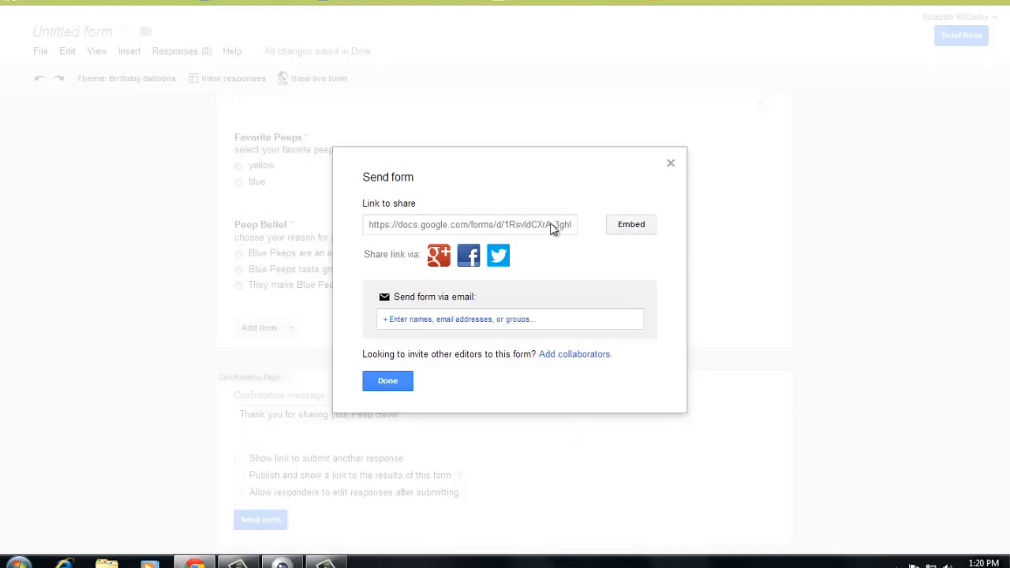
# Step: Examine the form's embed code and custom size options, then finish without changing them
pyautogui.click(629, 226)
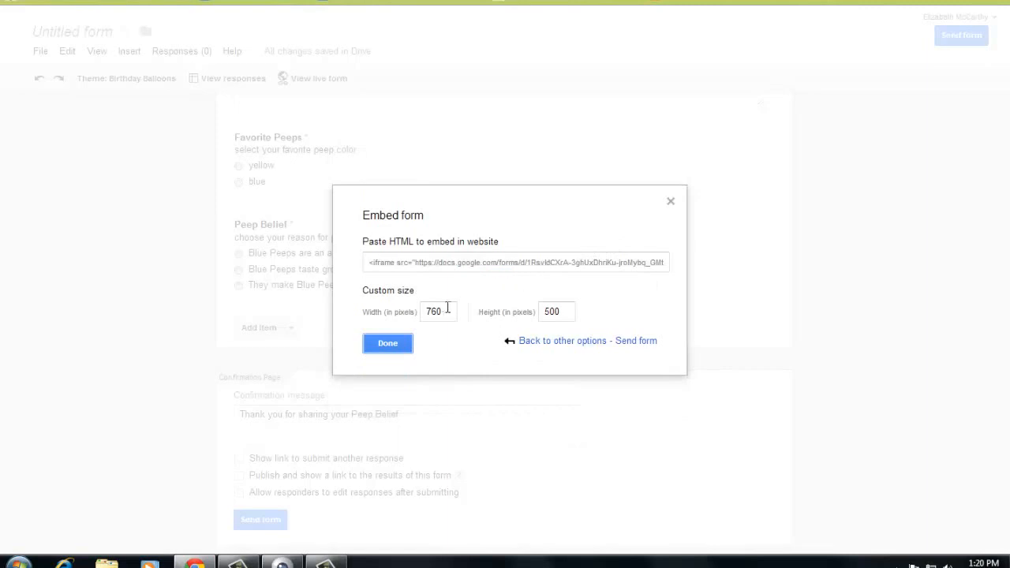
pyautogui.moveTo(447, 308); pyautogui.dragTo(418, 314)
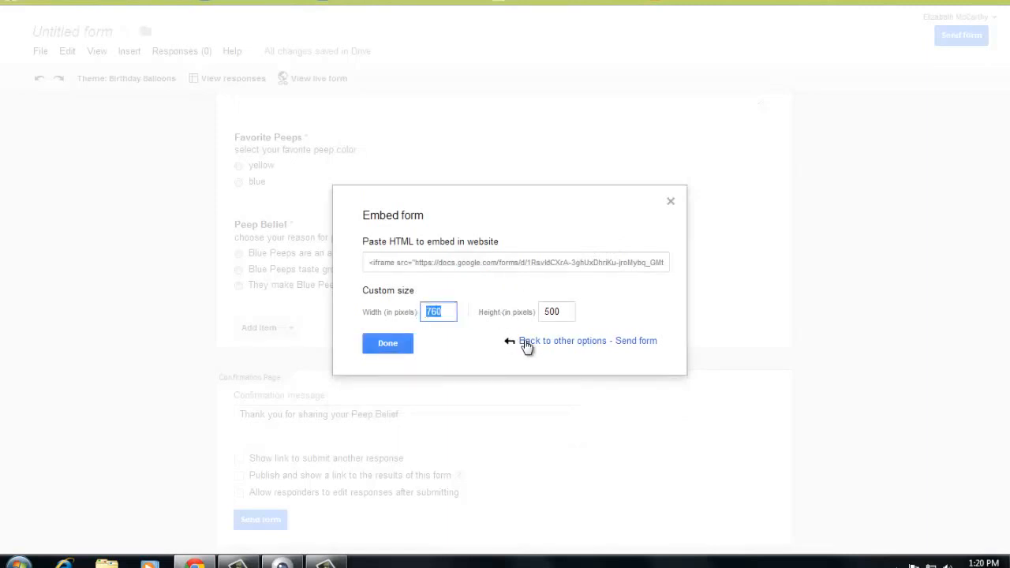
pyautogui.click(403, 345)
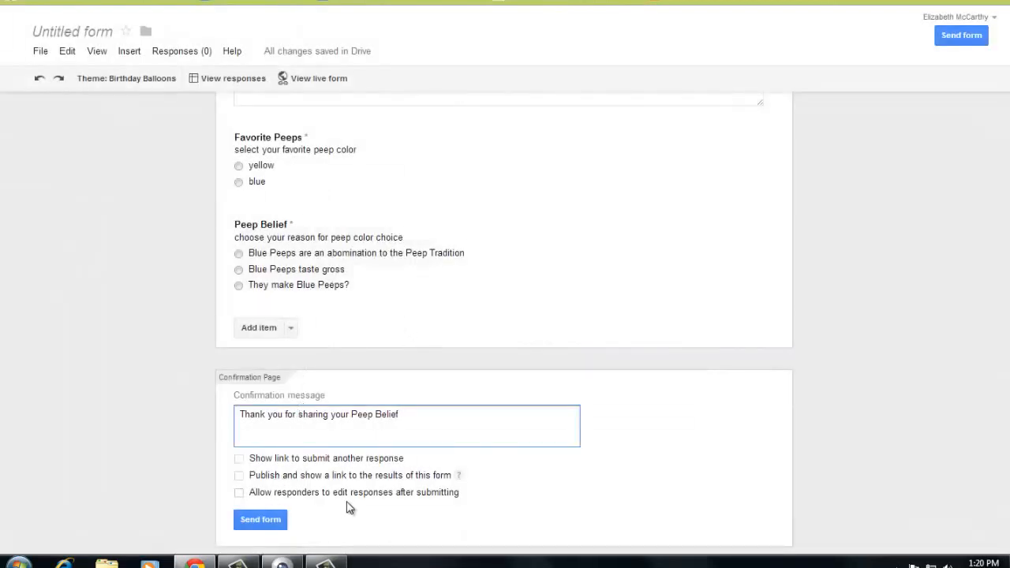
# Step: Submit a live form response choosing "yellow" and "Blue Peeps are an abomination to the Peep Tradition", then close the confirmation page
pyautogui.scroll(1, 796, 214)
pyautogui.scroll(1, 789, 213)
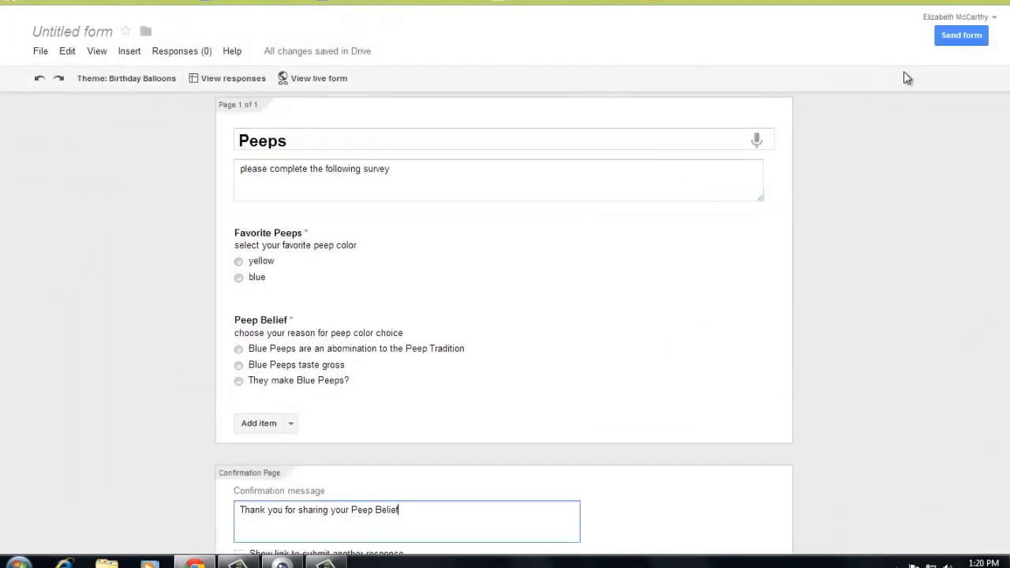
pyautogui.click(312, 79)
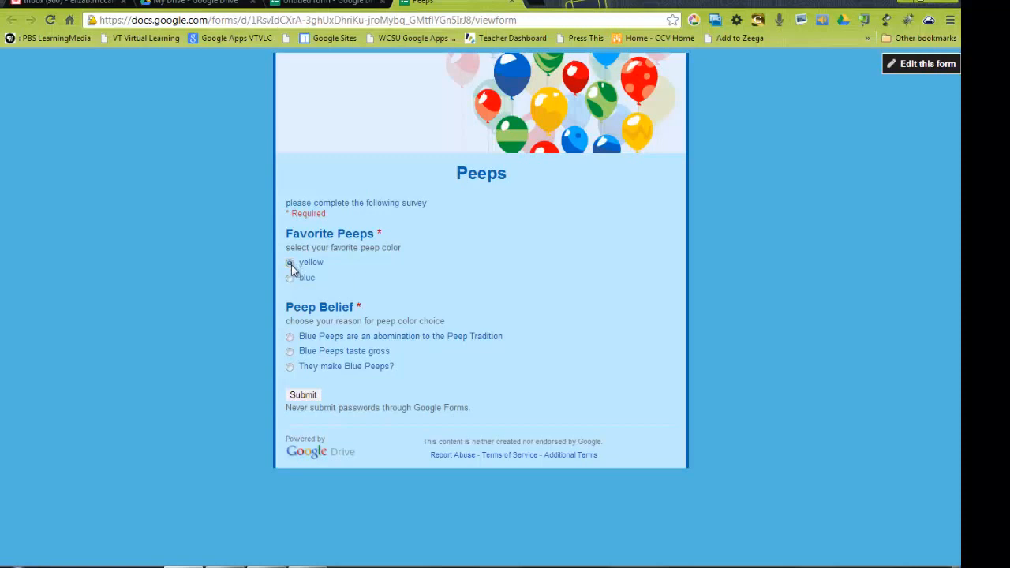
pyautogui.click(290, 338)
pyautogui.click(303, 395)
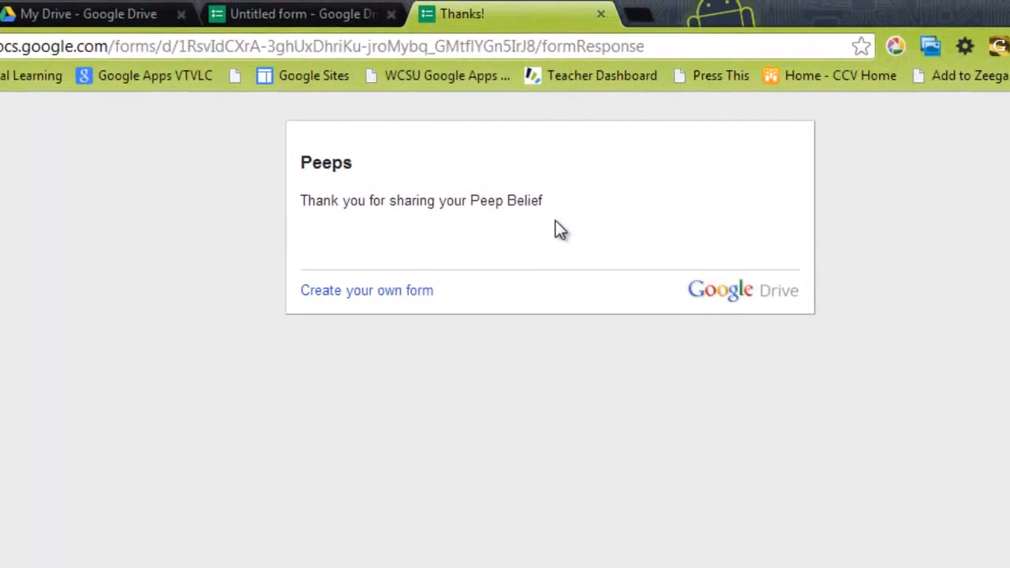
pyautogui.click(600, 13)
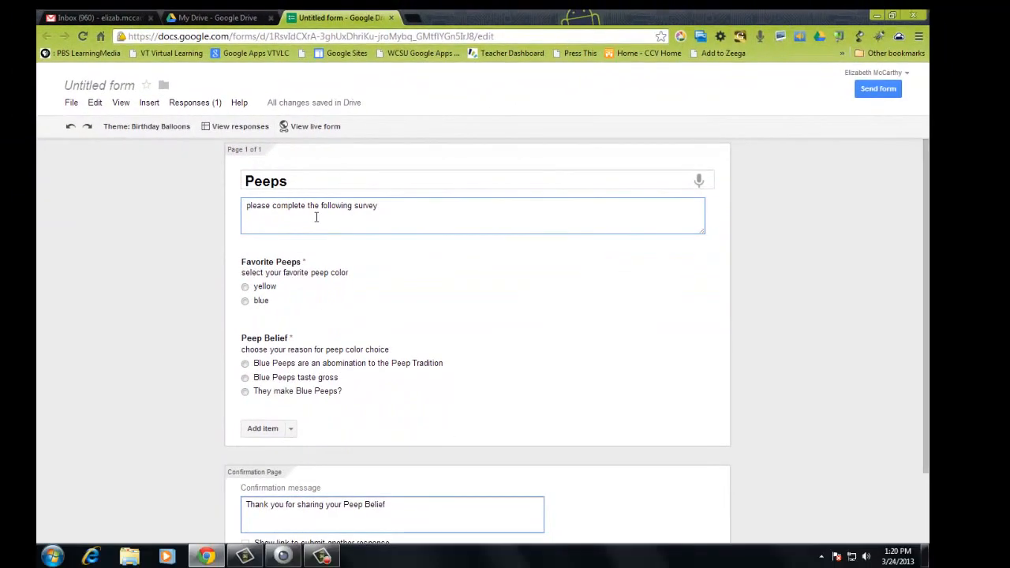
# Step: Open the form's response spreadsheet and review the submitted answers
pyautogui.click(235, 127)
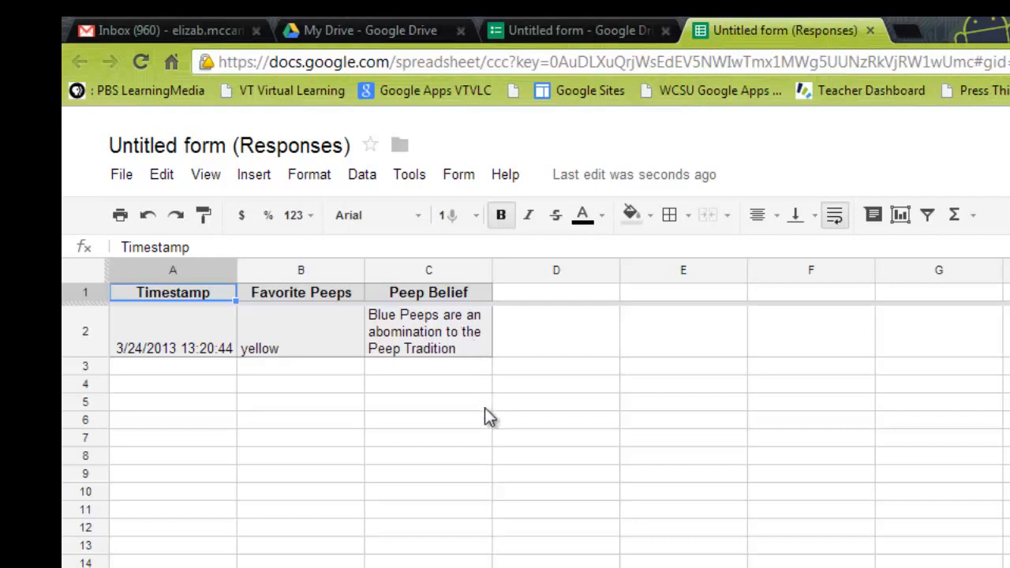
pyautogui.scroll(-1, 485, 408)
pyautogui.scroll(1, 485, 407)
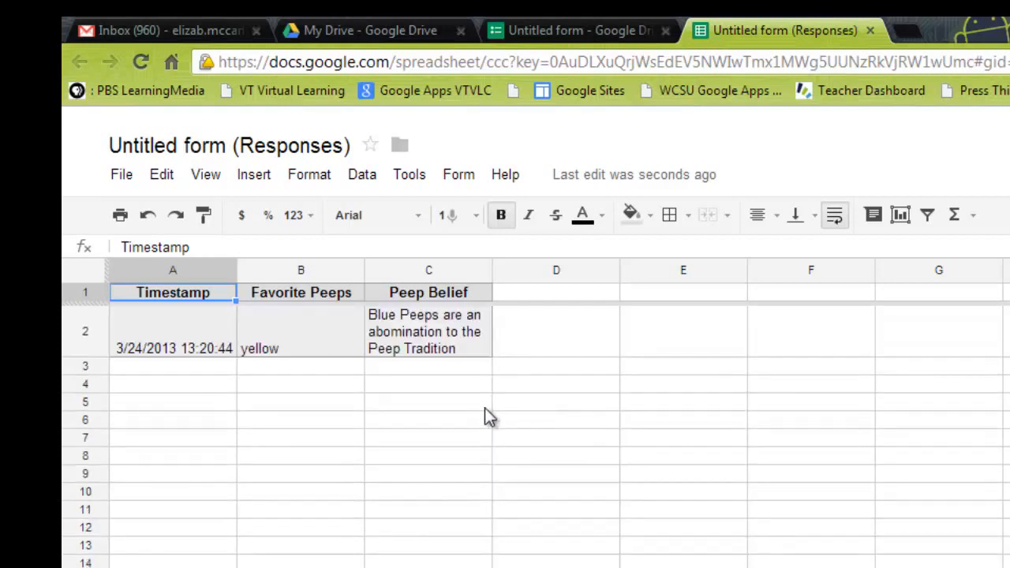